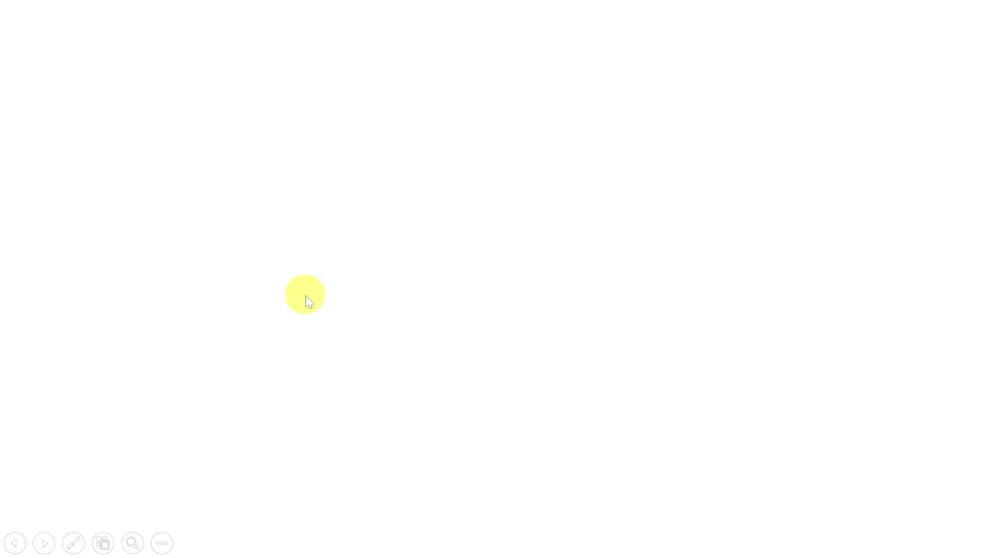
Step: Advance the slideshow past the Fetching GSTIN Details title slide to TallyPrime's Gateway of Tally
click(305, 295)
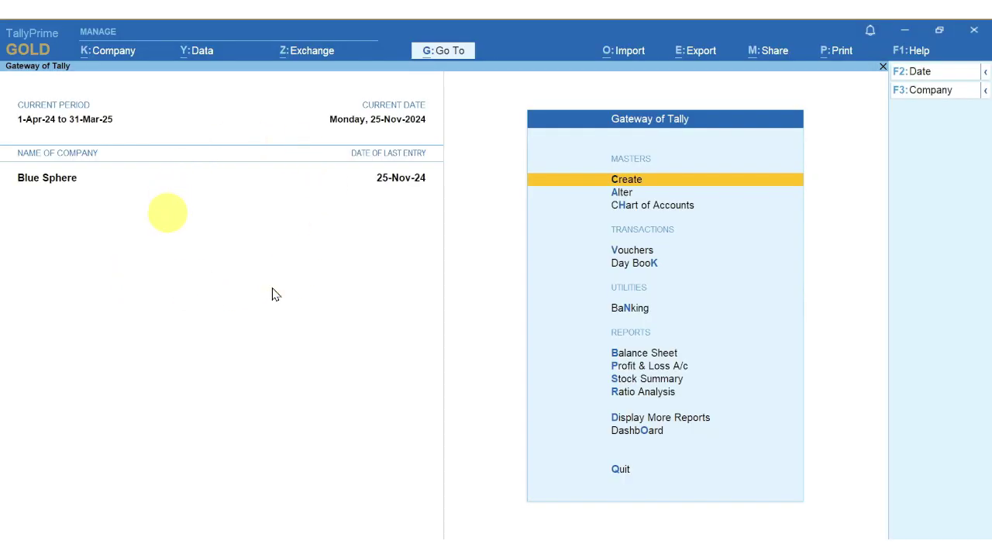
Step: Create a new ledger and fetch Mangovista Industries' details from the GST portal by GSTIN
click(621, 186)
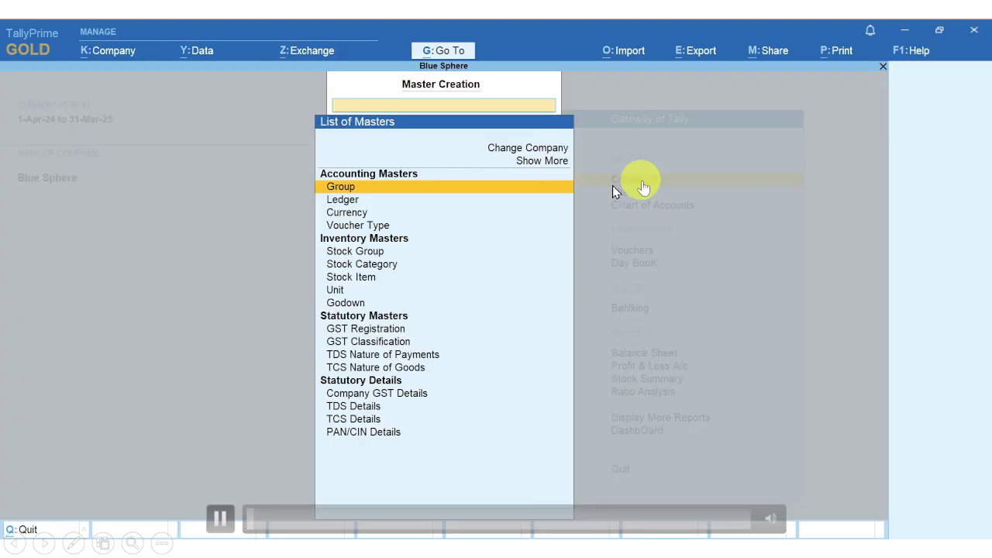
click(347, 201)
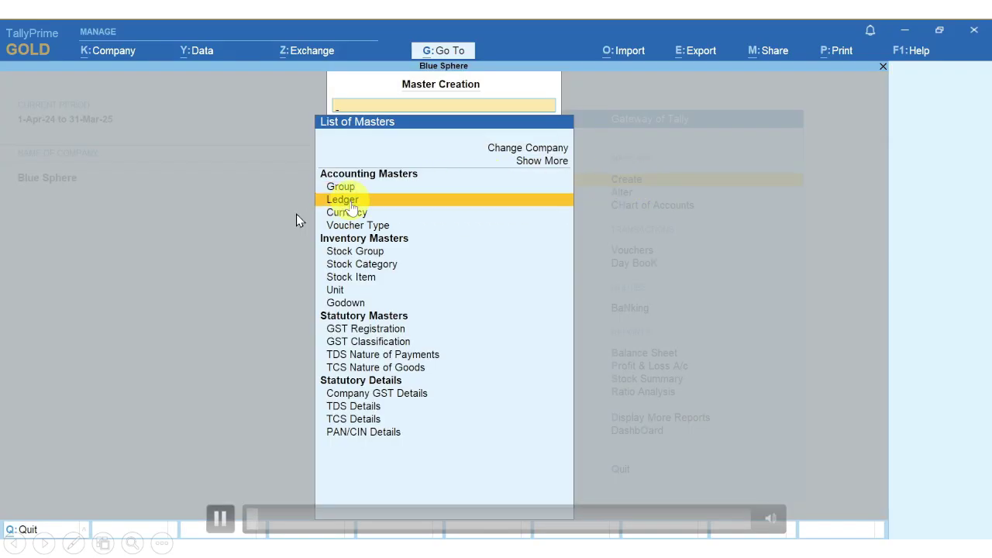
click(347, 201)
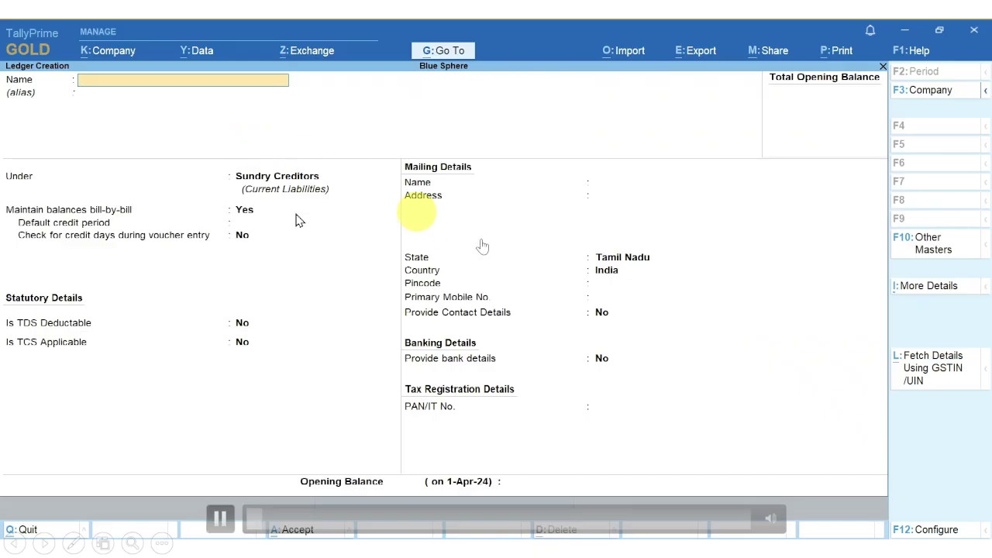
click(947, 378)
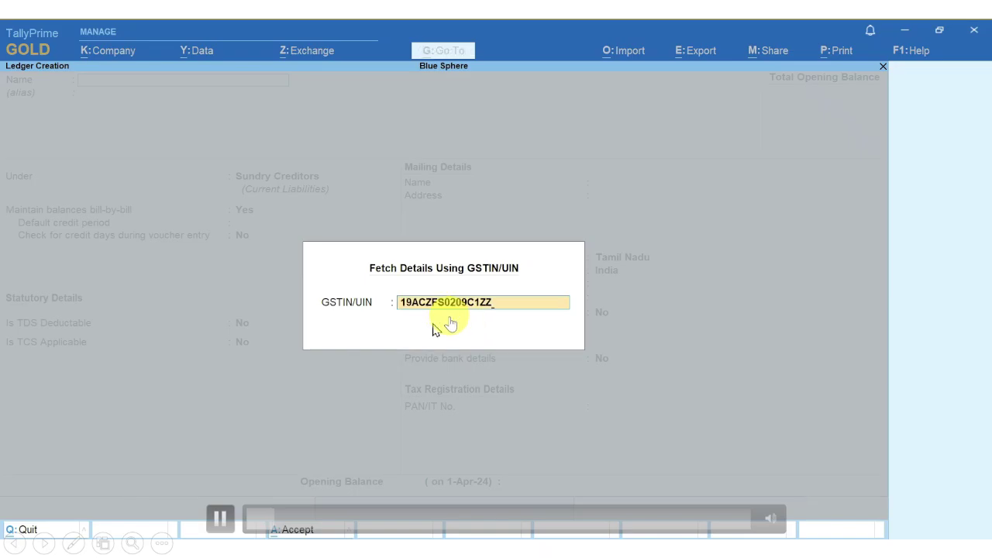
key(Return)
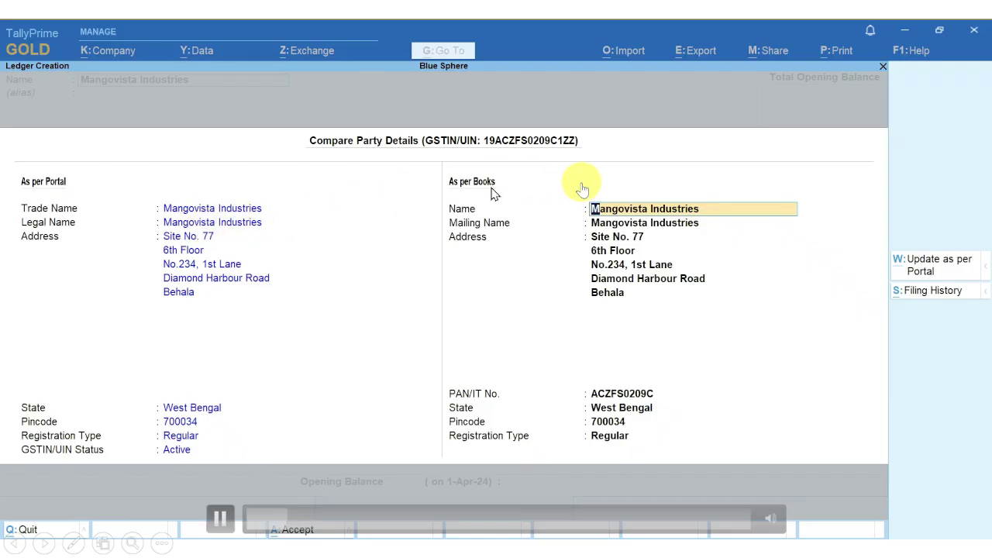
click(627, 393)
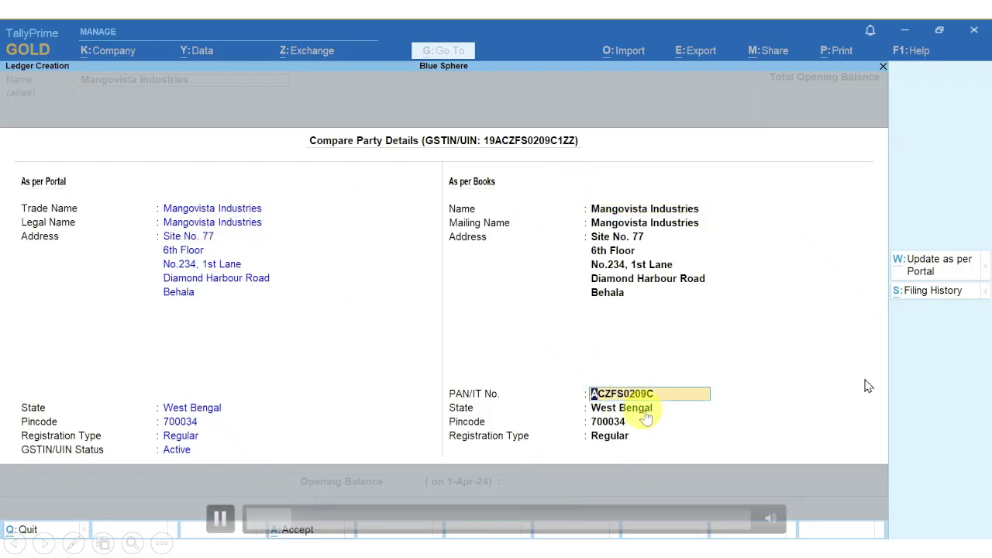
click(936, 291)
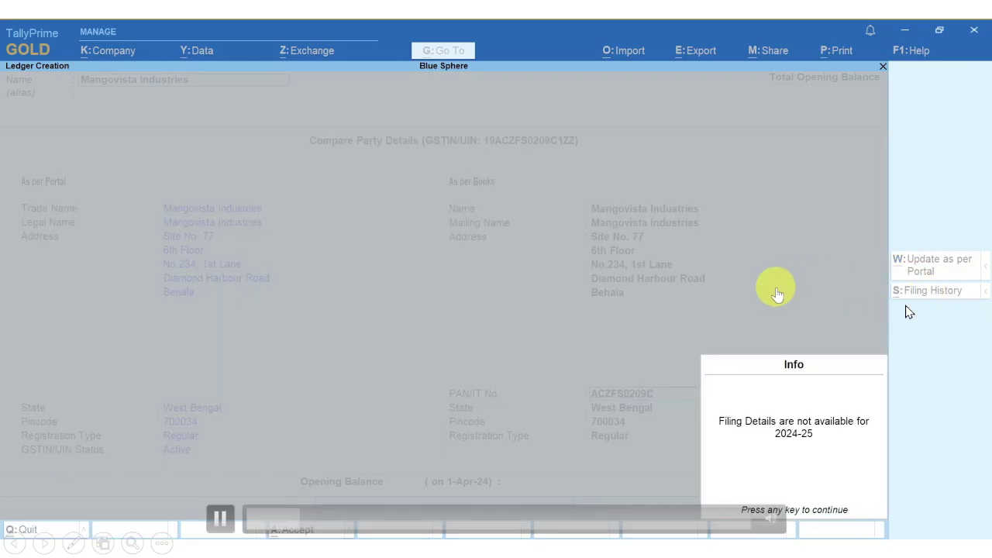
key(Return)
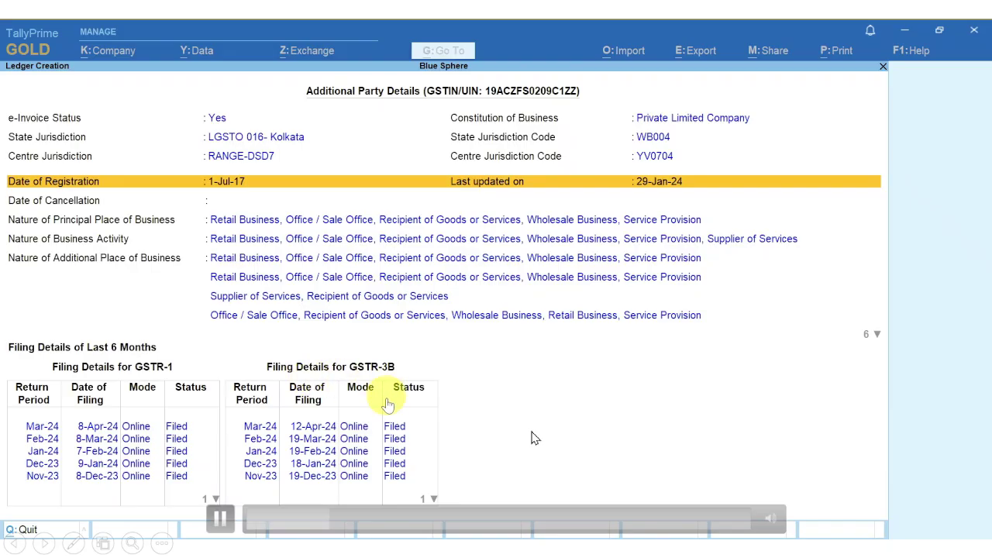
Step: Accept the fetched portal details and save the Mangovista Industries ledger under Sundry Creditors
key(Escape)
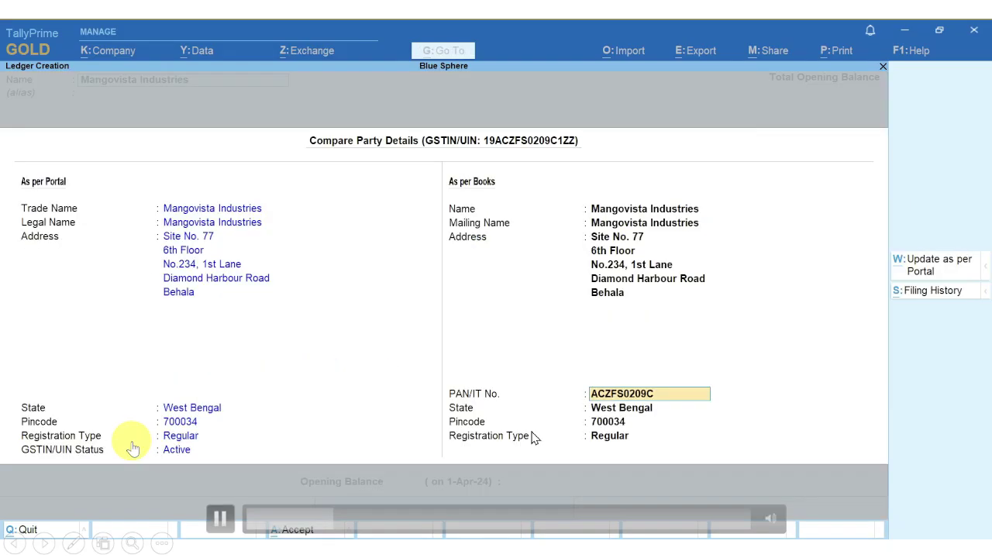
key(Return)
key(Return)
key(Return)
key(Return)
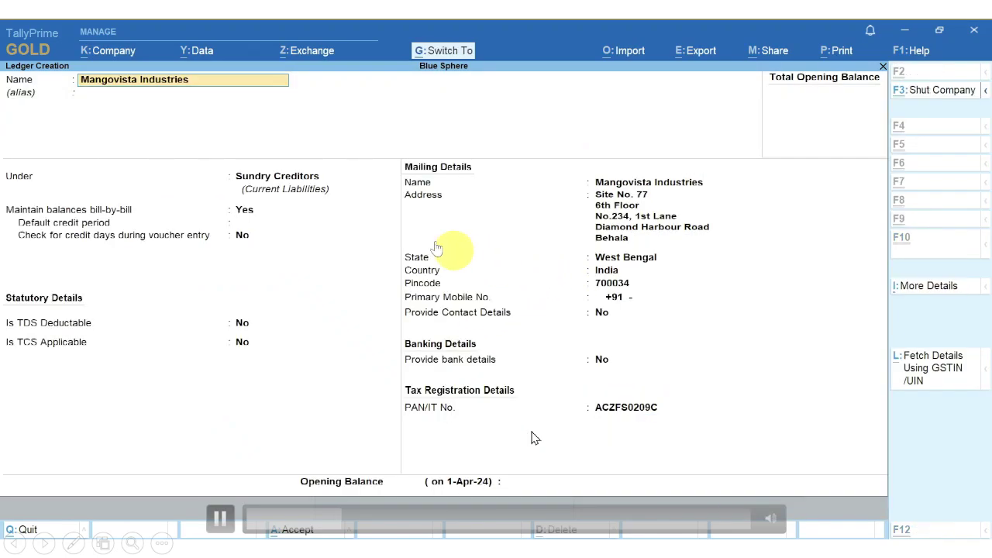
key(ctrl+a)
key(Return)
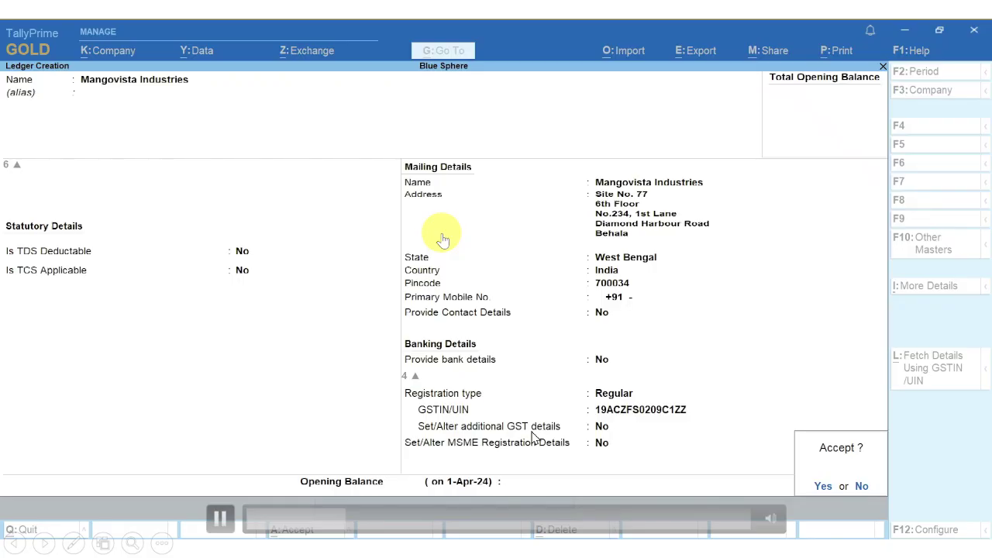
click(825, 490)
Step: Quit ledger creation and close the List of Masters to return to Gateway of Tally
key(Escape)
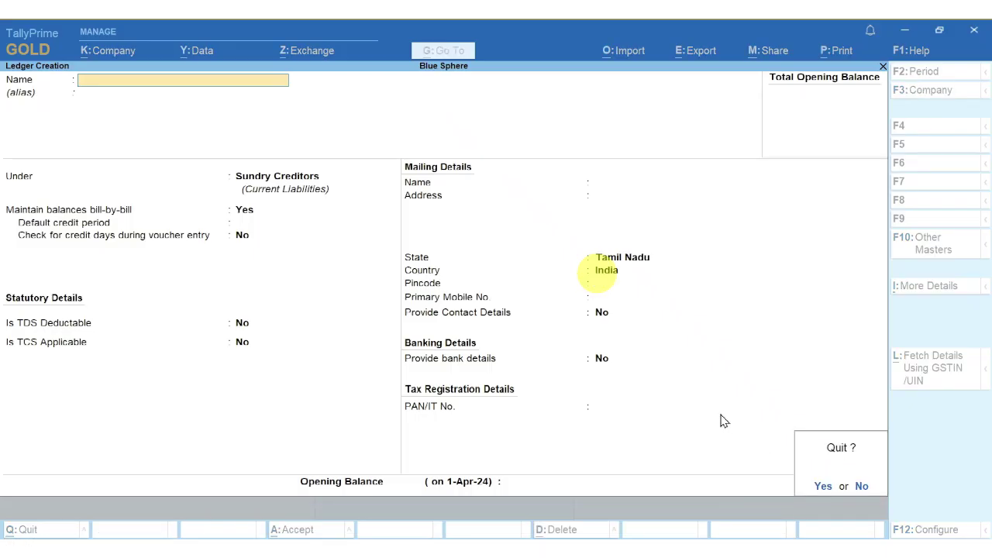
key(Return)
key(Escape)
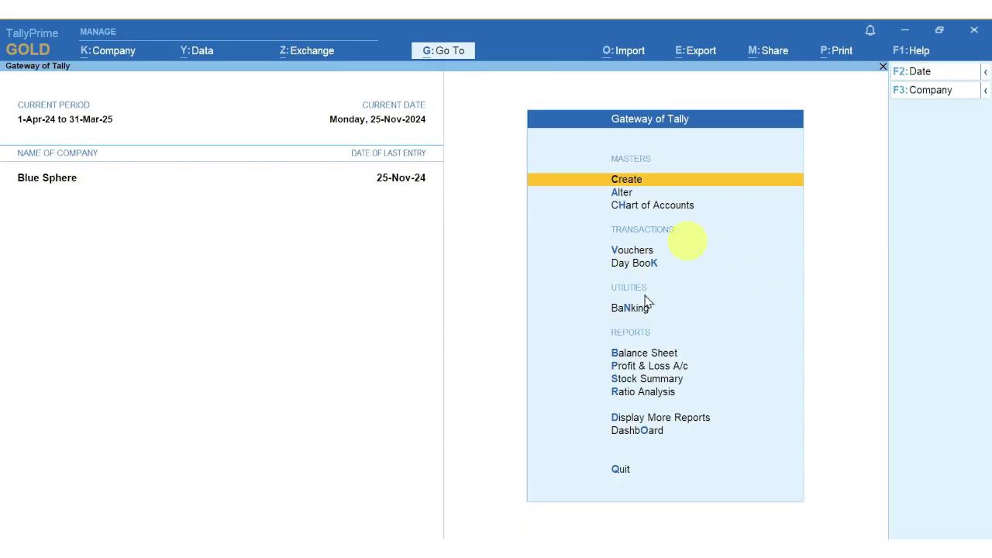
Step: Start a TN Purchase voucher numbered 1234 with Sunflow Pvt. Ltd. as the party
click(633, 252)
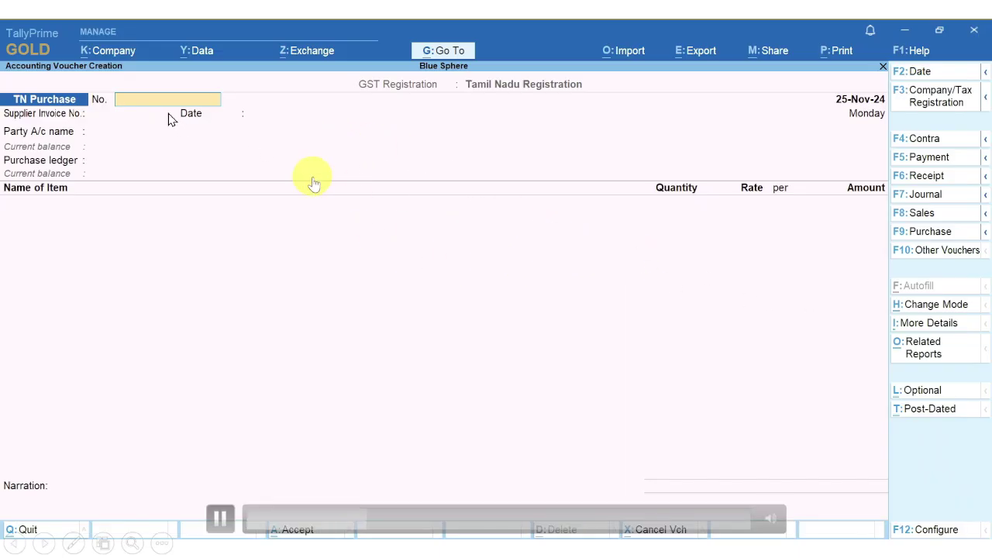
text(12)
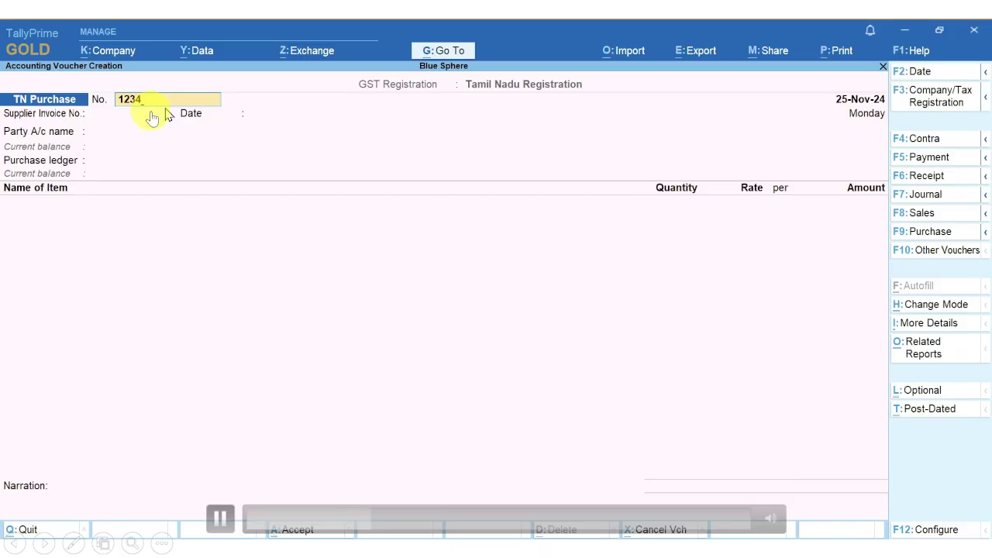
text(34)
key(Return)
key(Return)
key(Return)
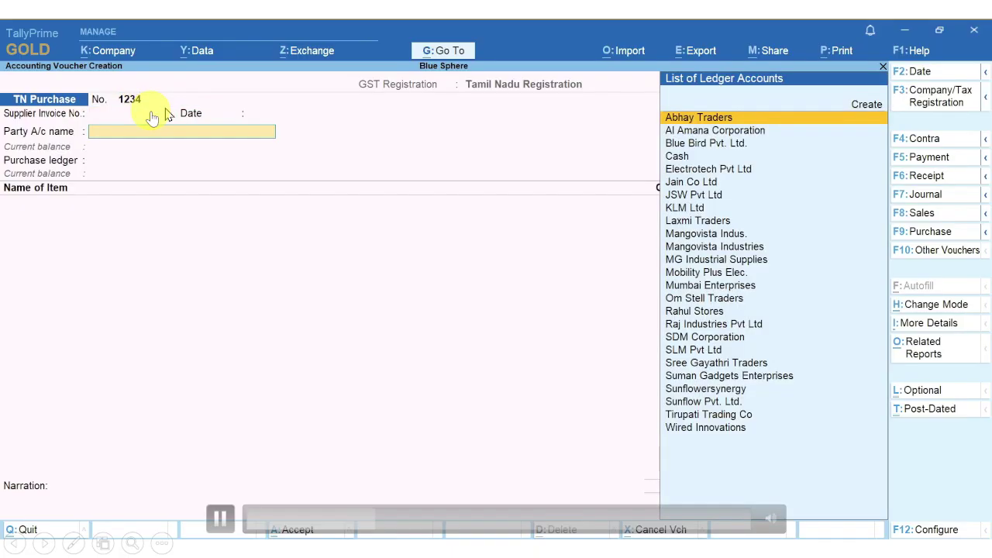
text(Sunf)
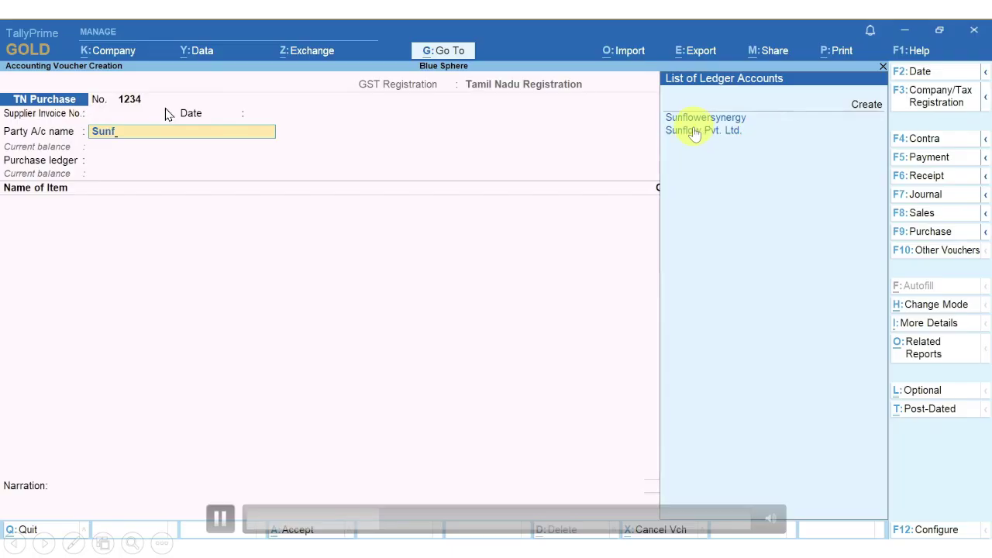
key(Down)
click(703, 133)
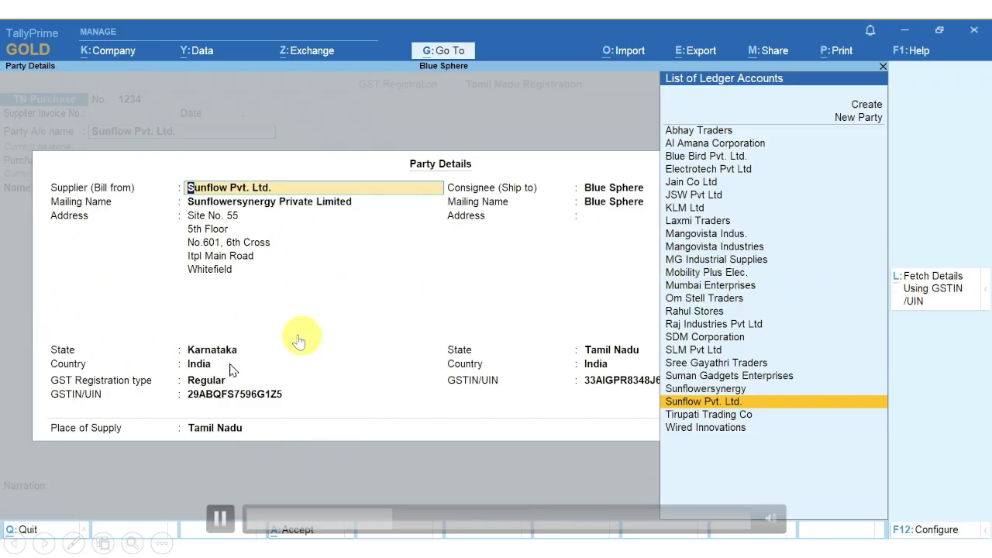
Step: Fetch Sunflow's details by GSTIN, see it reported Cancelled, and discard the fetched details
click(941, 297)
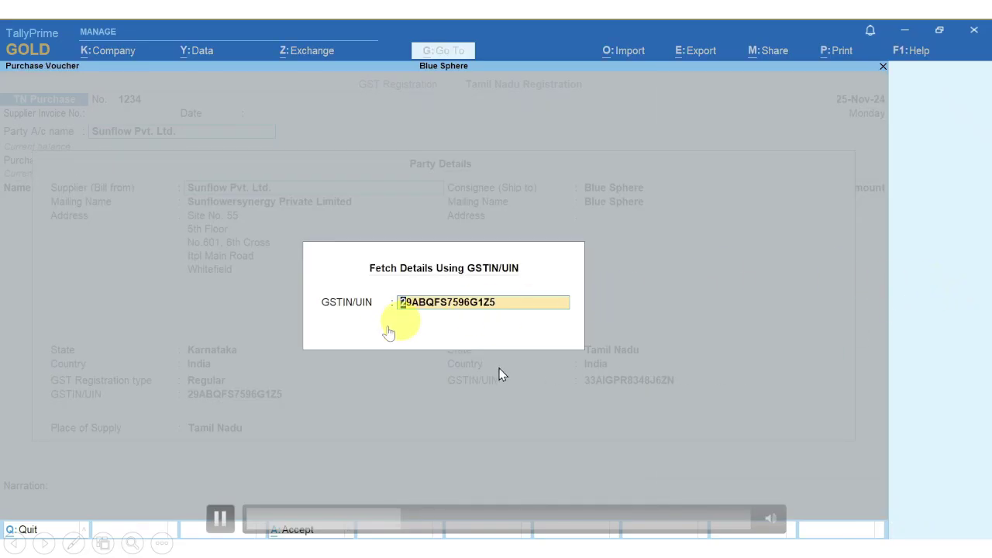
key(Return)
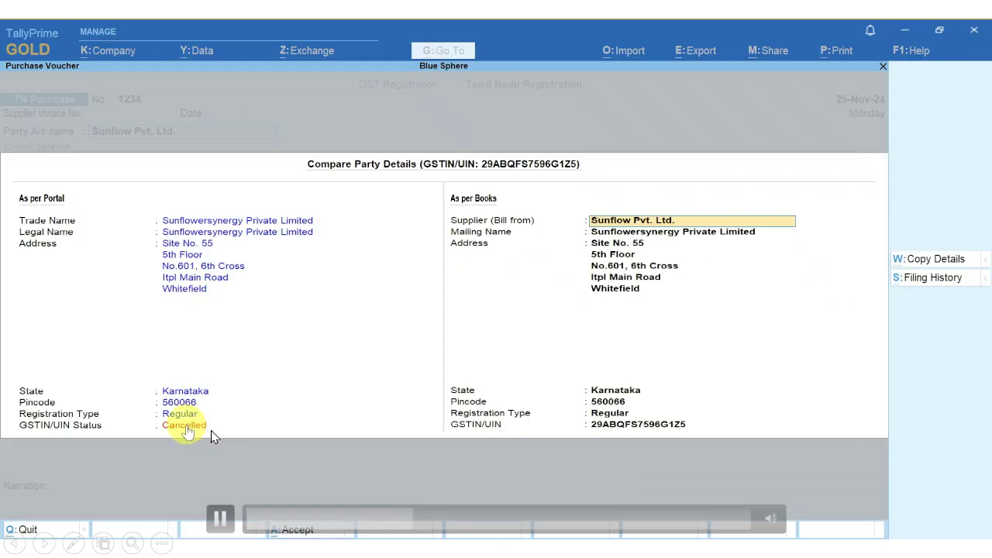
key(Escape)
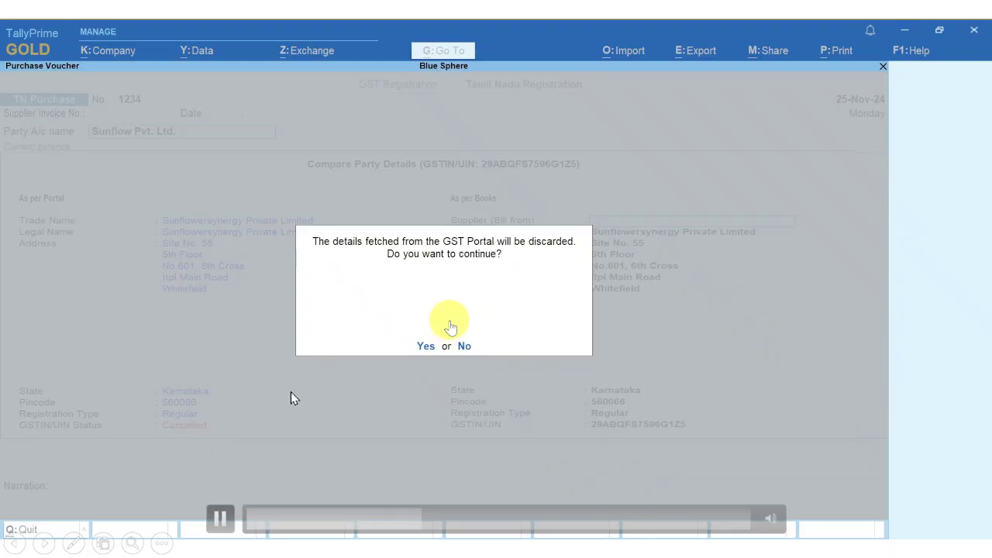
key(y)
Step: Abandon the purchase voucher without saving and reopen voucher entry
key(Escape)
key(Escape)
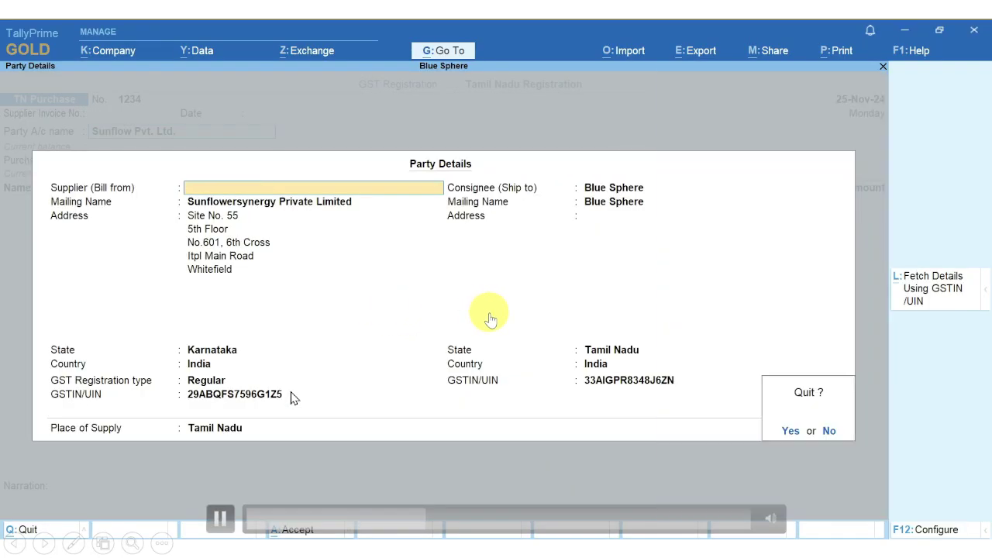
key(y)
key(Escape)
key(y)
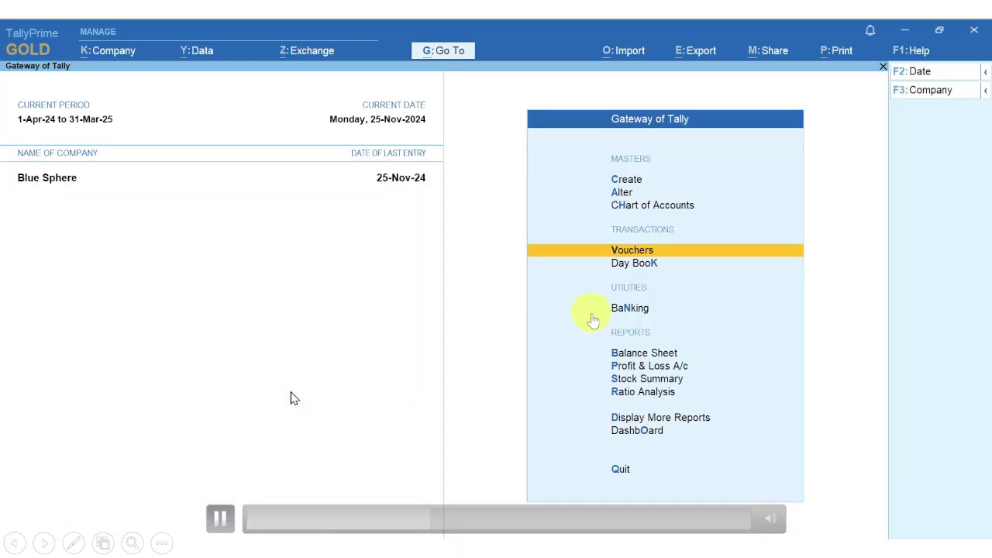
click(608, 251)
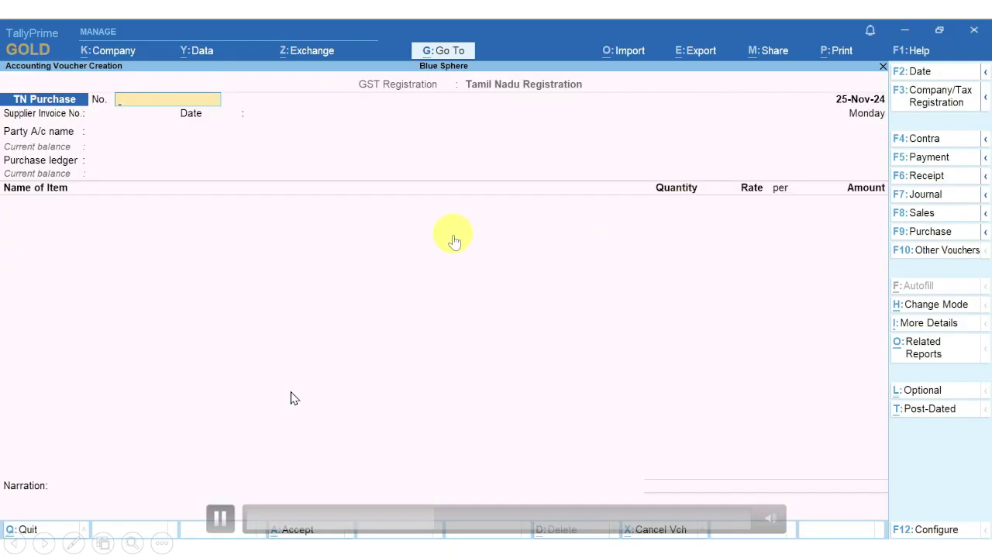
Step: Switch to a TN Sales voucher with Cash as the party
click(923, 216)
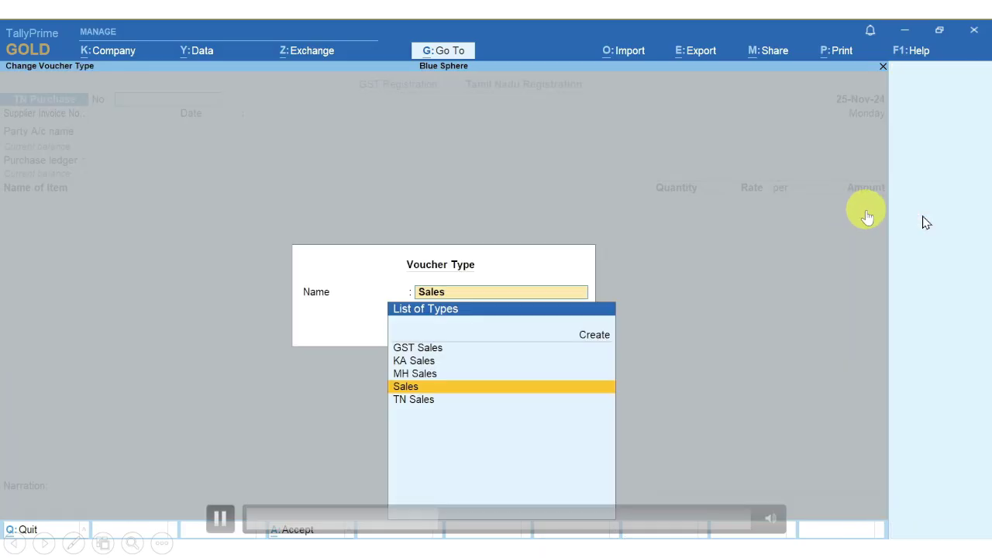
key(Down)
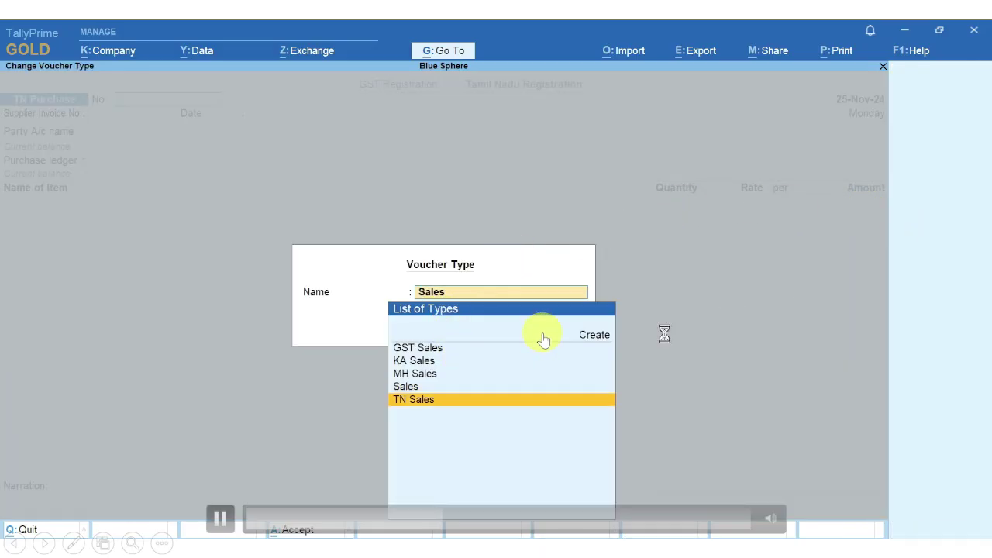
key(Return)
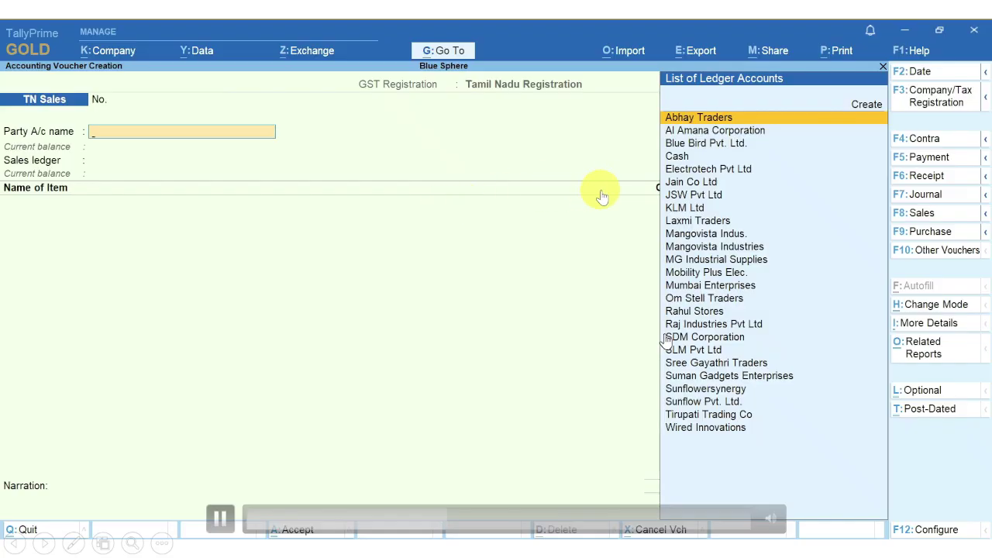
key(Down)
key(Down)
key(Down)
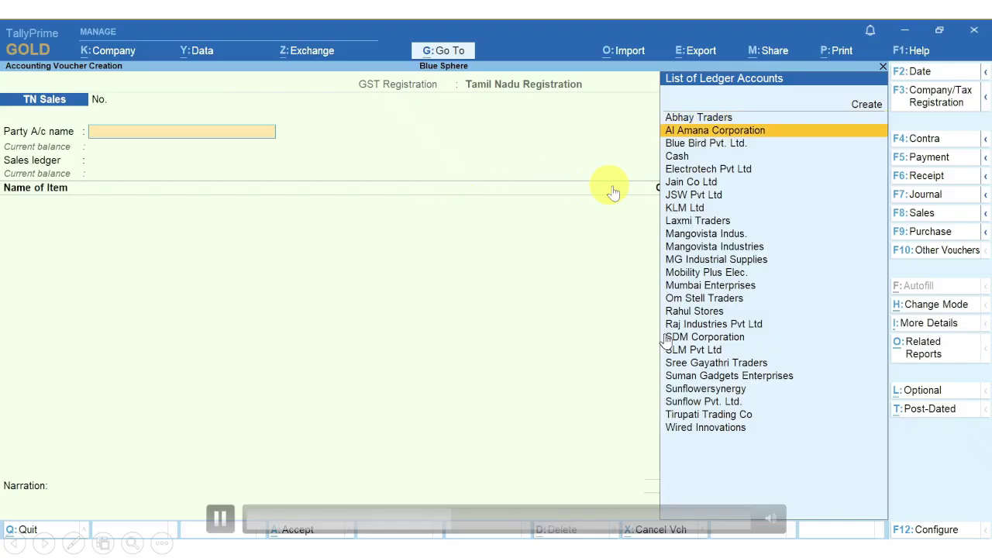
key(Return)
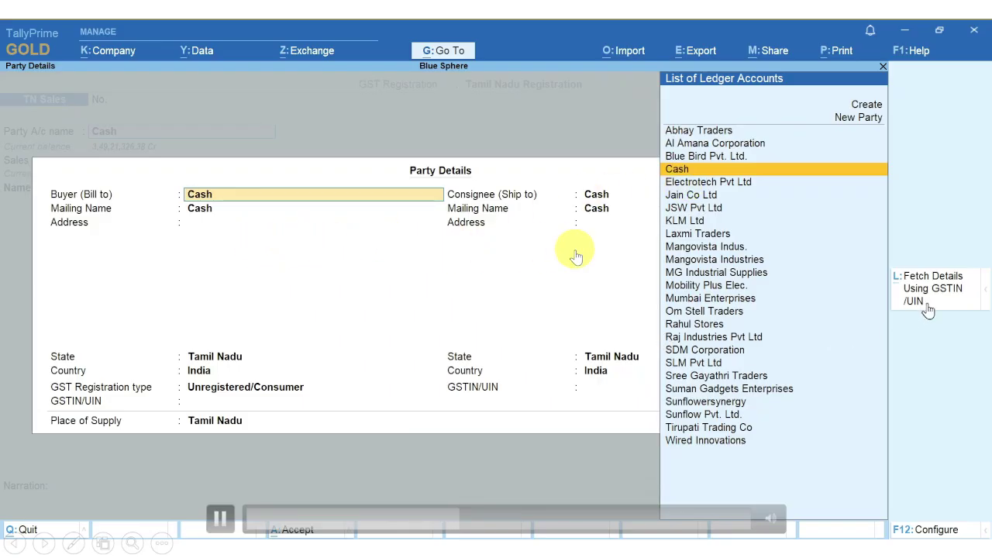
Step: Fetch Mangovista Industries' portal details by pasting its GSTIN
click(949, 288)
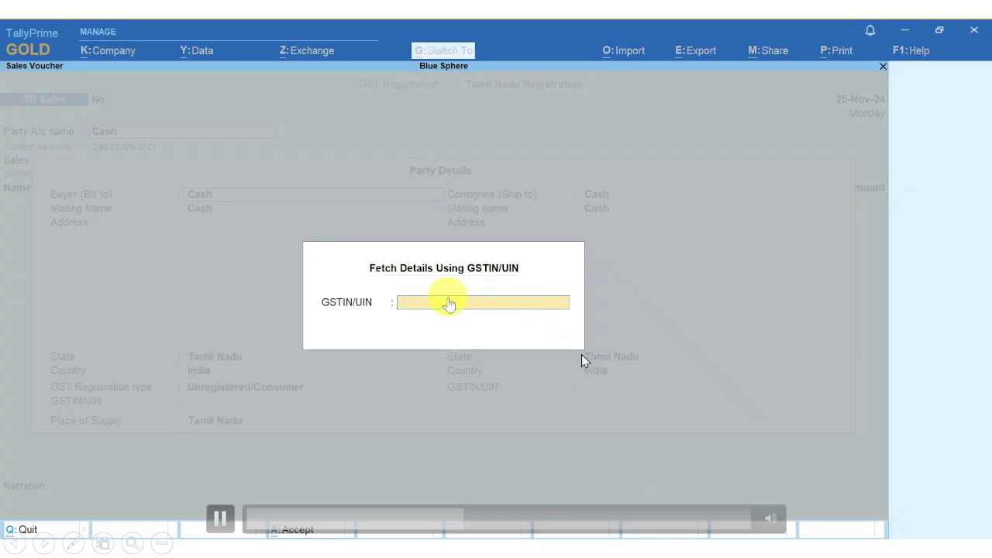
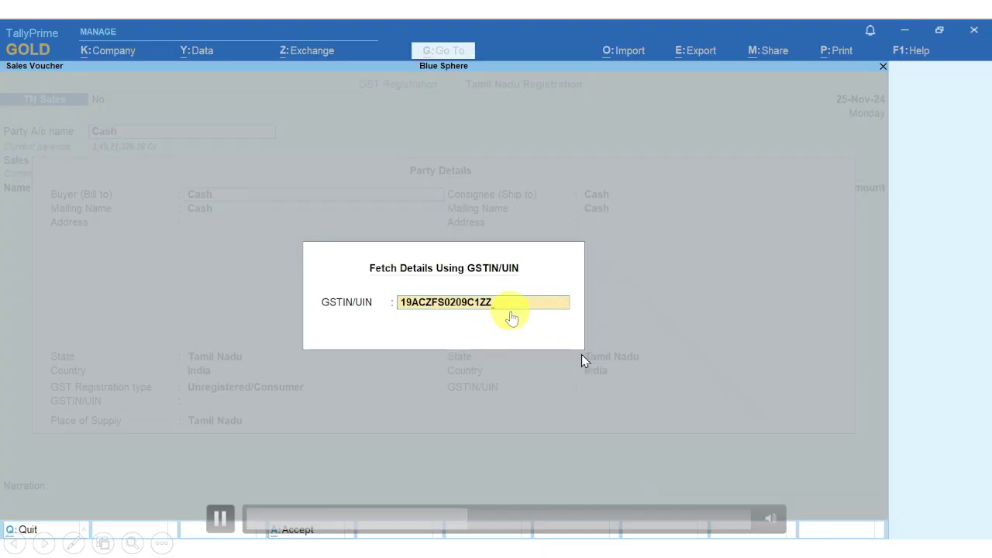
key(Return)
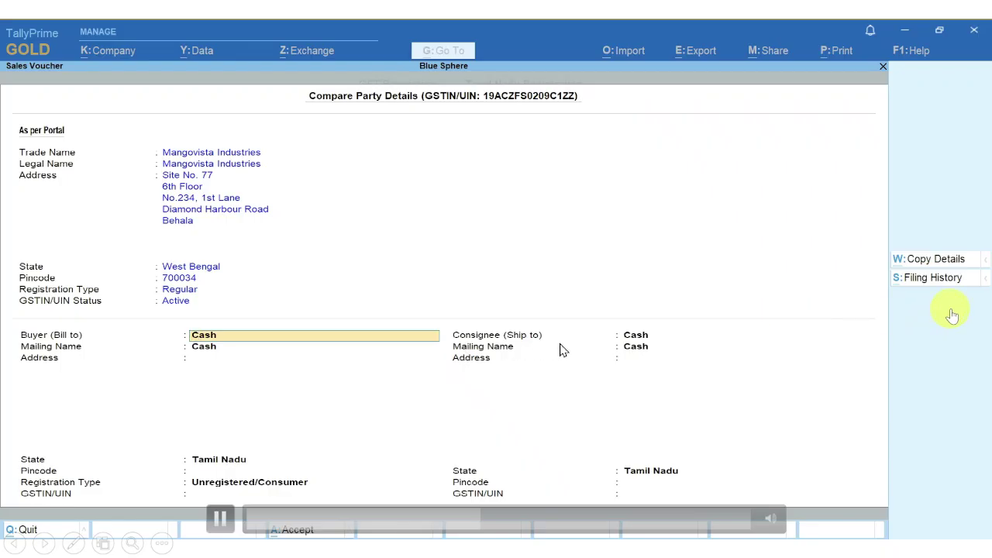
Step: Copy Mangovista Industries' fetched portal details into the sales party's GST details
click(935, 260)
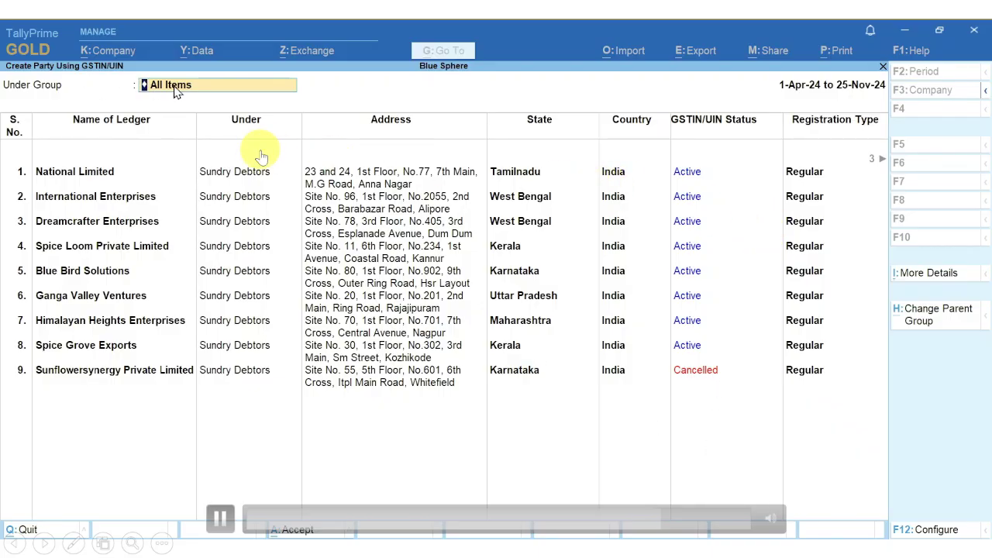
Step: Change the Under Group filter to Sundry Creditors, then Sundry Debtors, then All Items
click(242, 90)
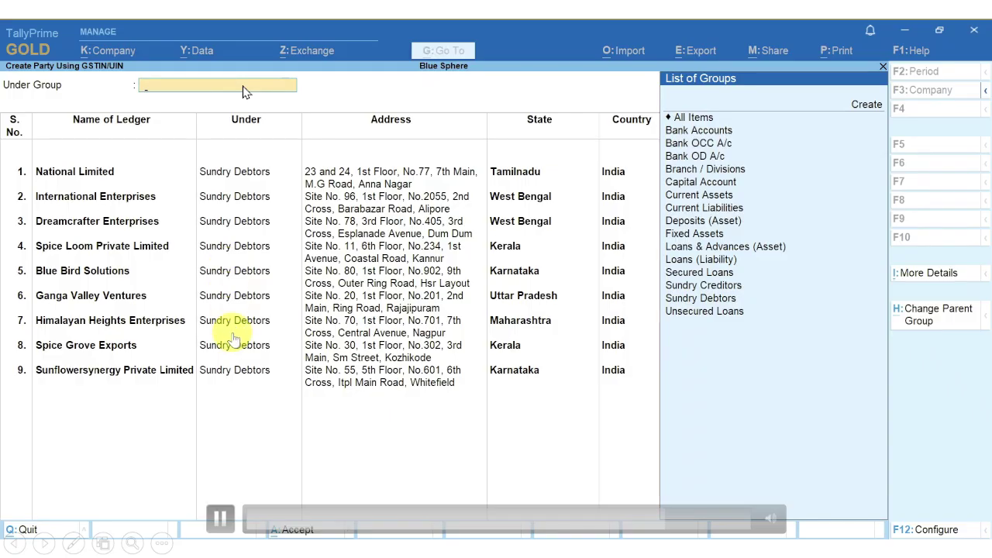
click(243, 92)
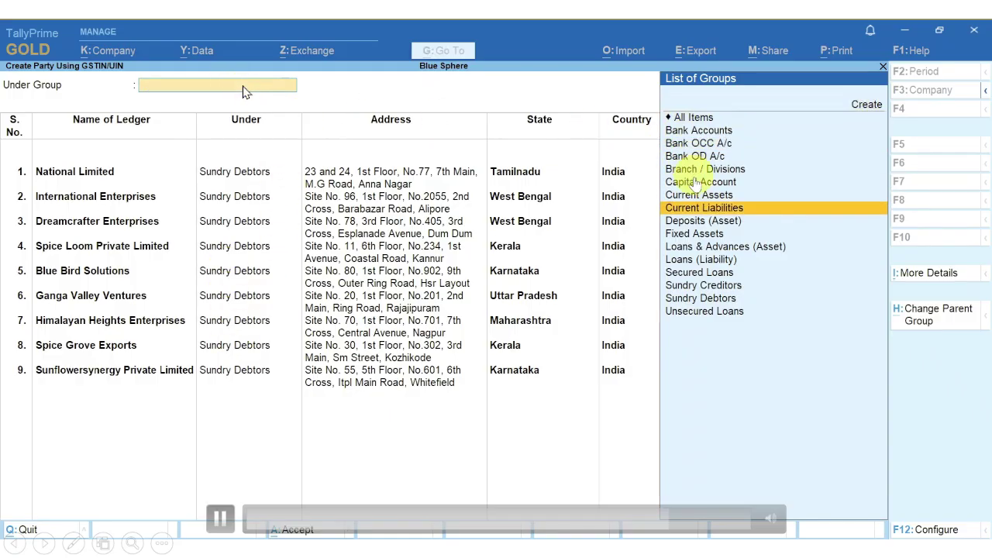
click(698, 285)
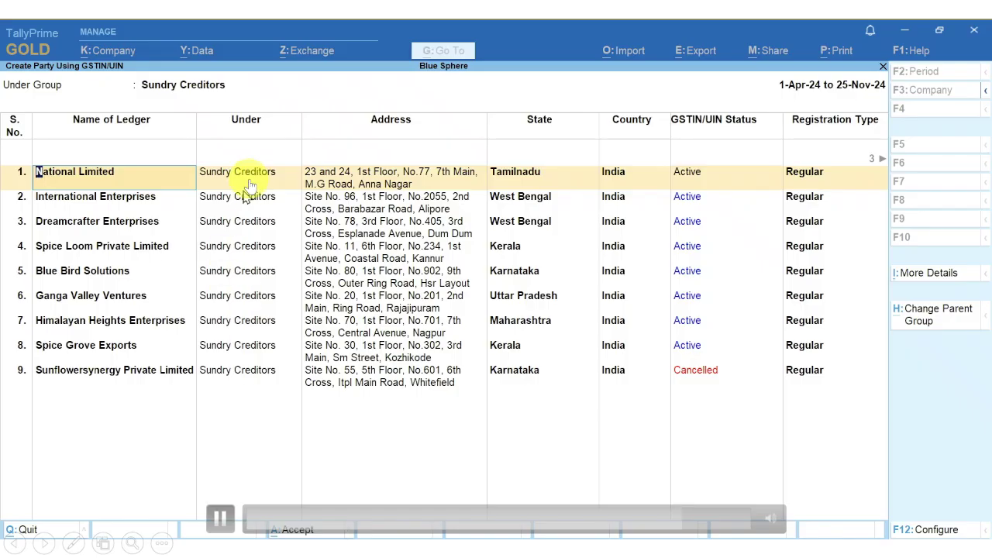
key(BackSpace)
key(Up)
key(Down)
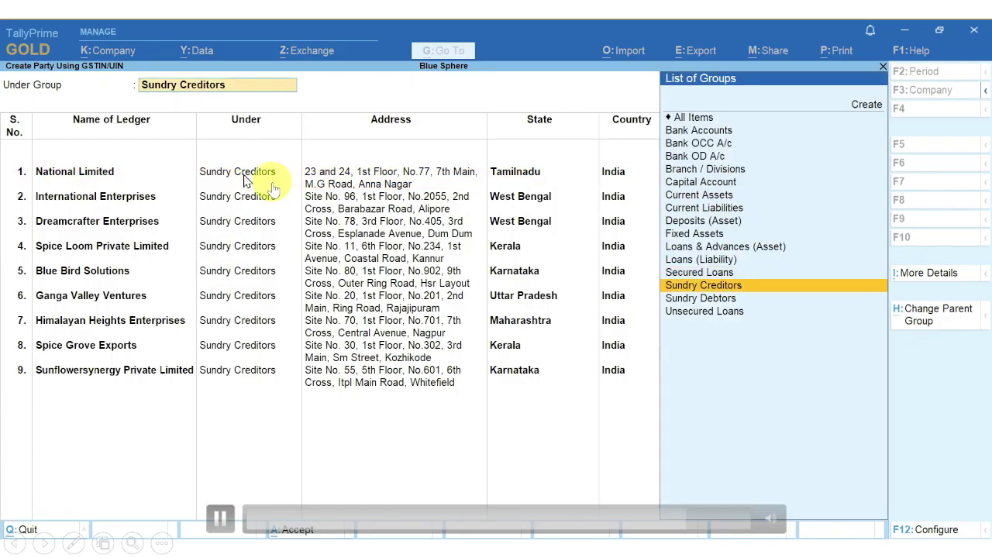
key(Down)
key(Return)
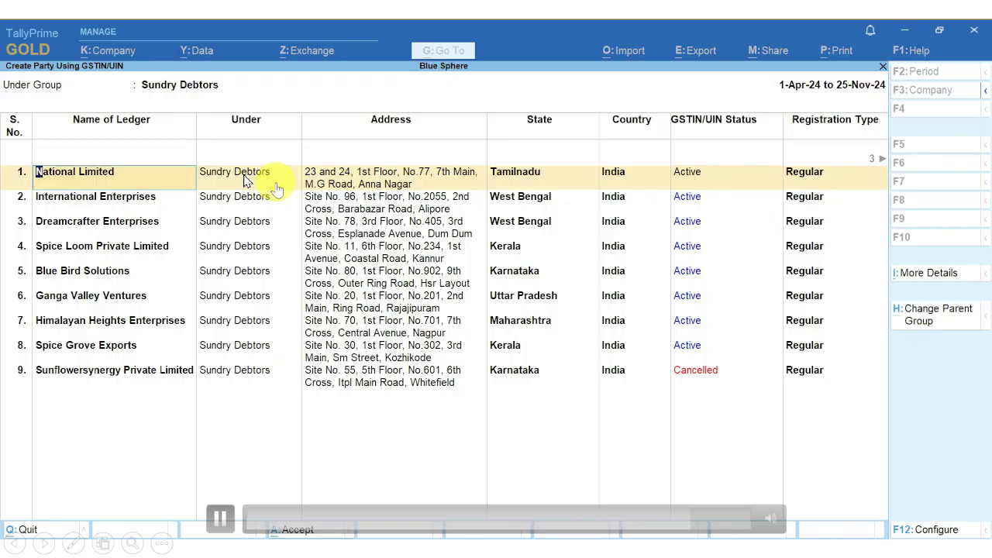
key(BackSpace)
key(Up)
key(Up)
key(Up)
key(Up)
key(Up)
key(Up)
key(Up)
key(Up)
key(Up)
key(Up)
key(Up)
key(Up)
key(Up)
key(Up)
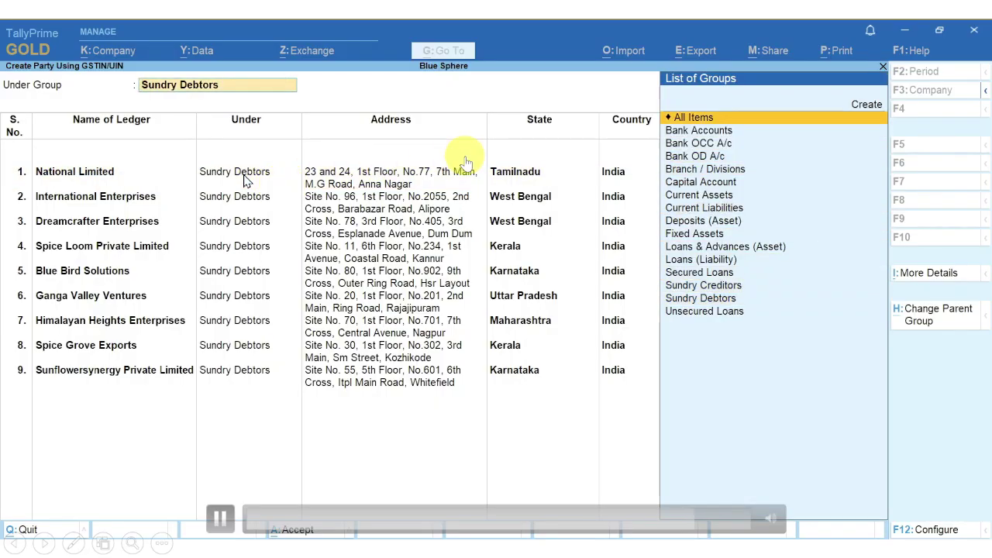
key(Return)
Step: Set National Limited under Sundry Creditors, Tamil Nadu, Regular, and close the report
key(Return)
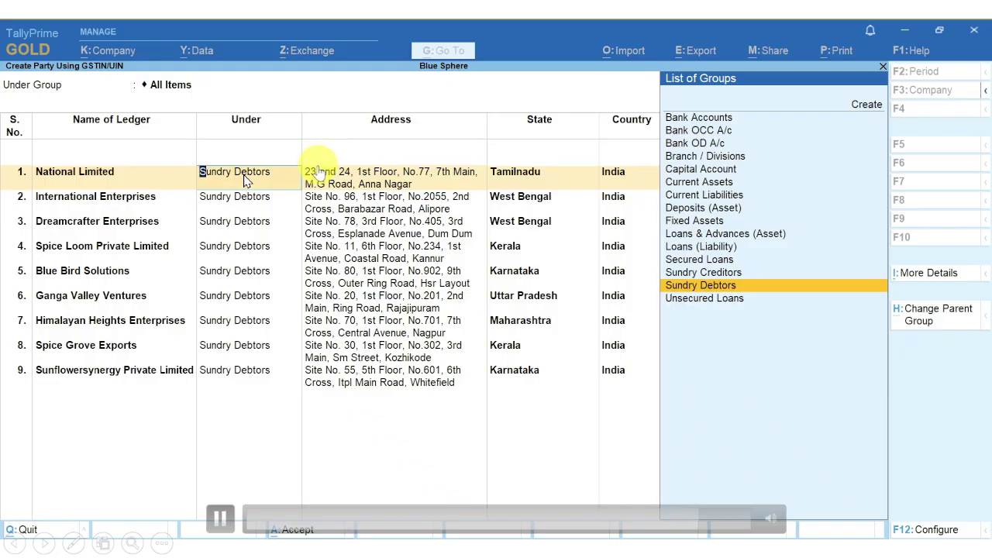
key(Up)
key(Return)
key(Return)
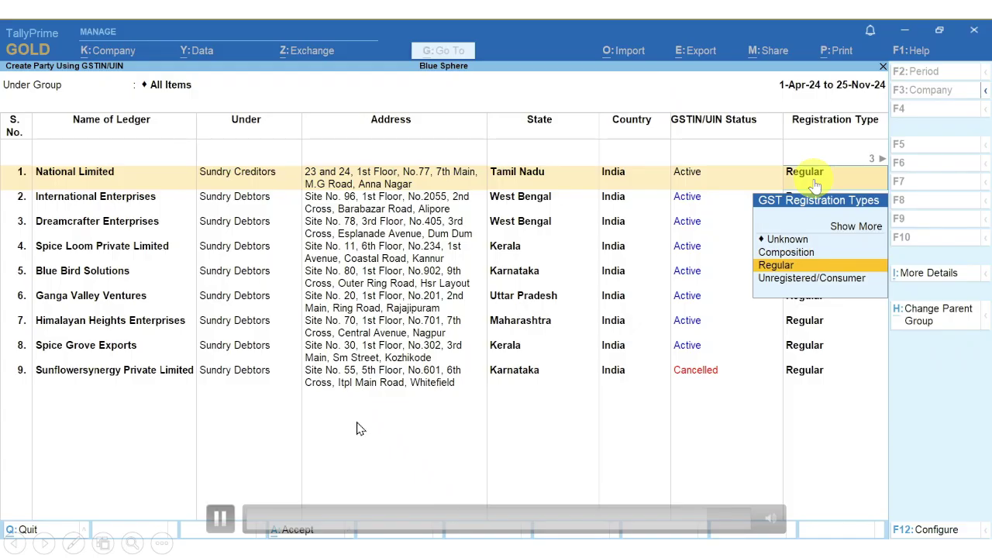
key(ctrl)
key(ctrl+q)
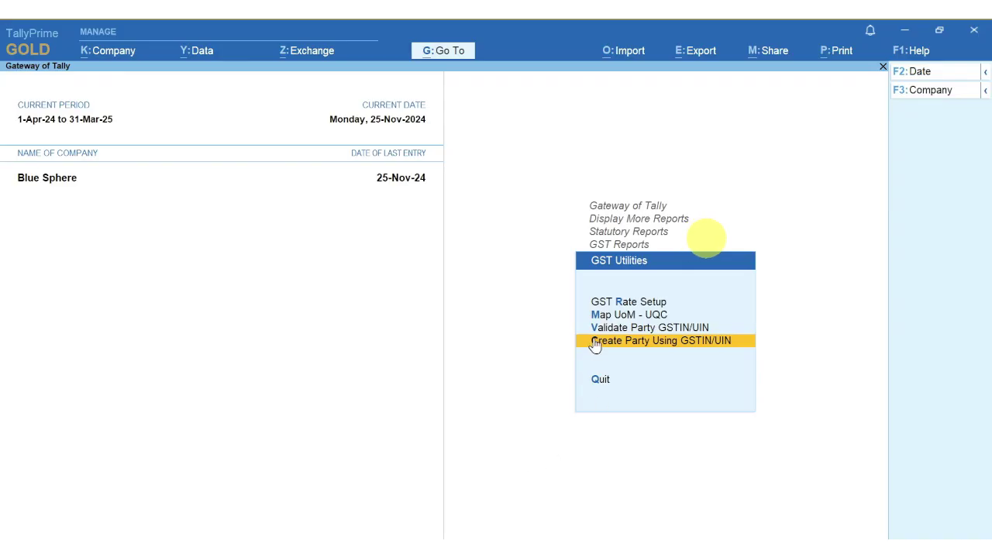
Step: View the Validate Party GSTIN/UIN report for All Items, then back out to Display More Reports
click(685, 328)
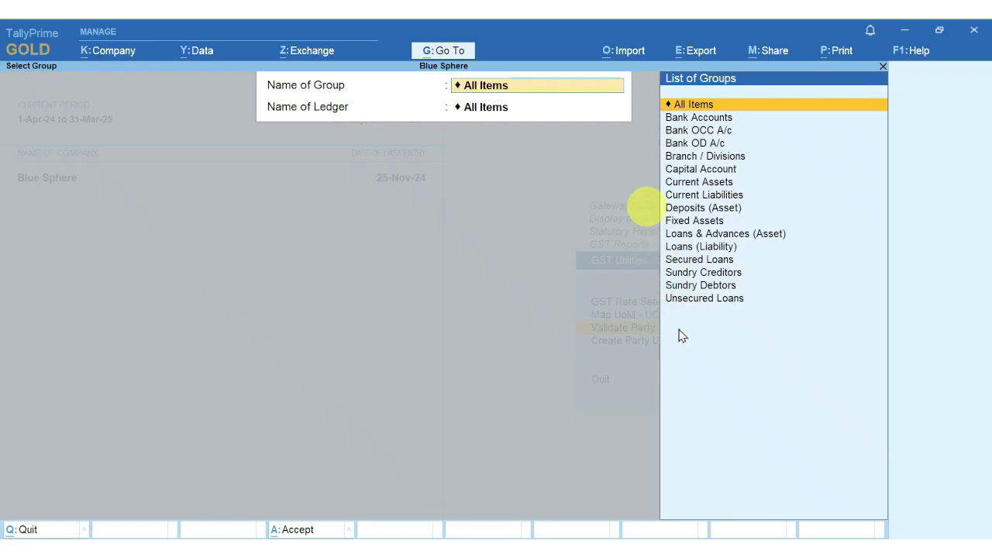
key(Return)
key(Return)
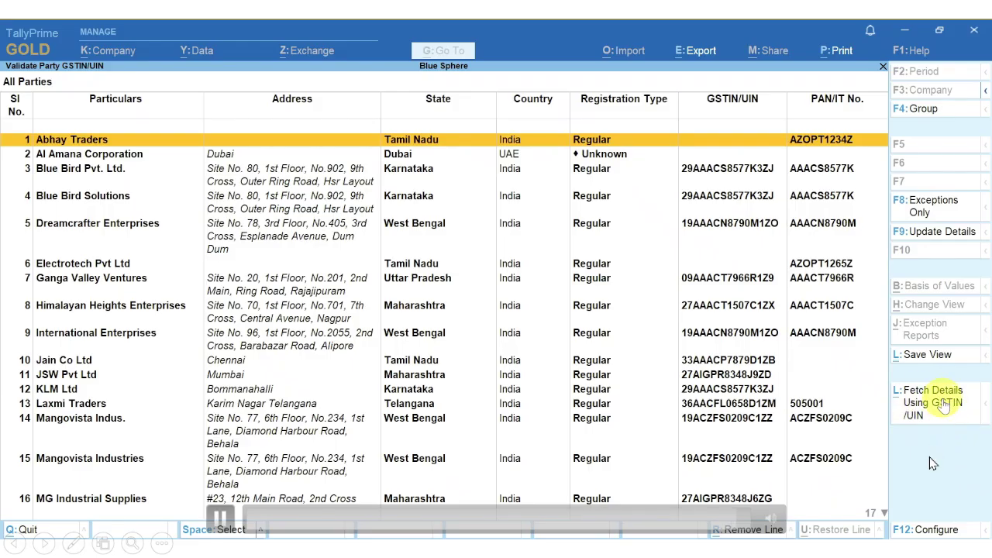
key(Escape)
key(Escape)
key(Escape)
key(Escape)
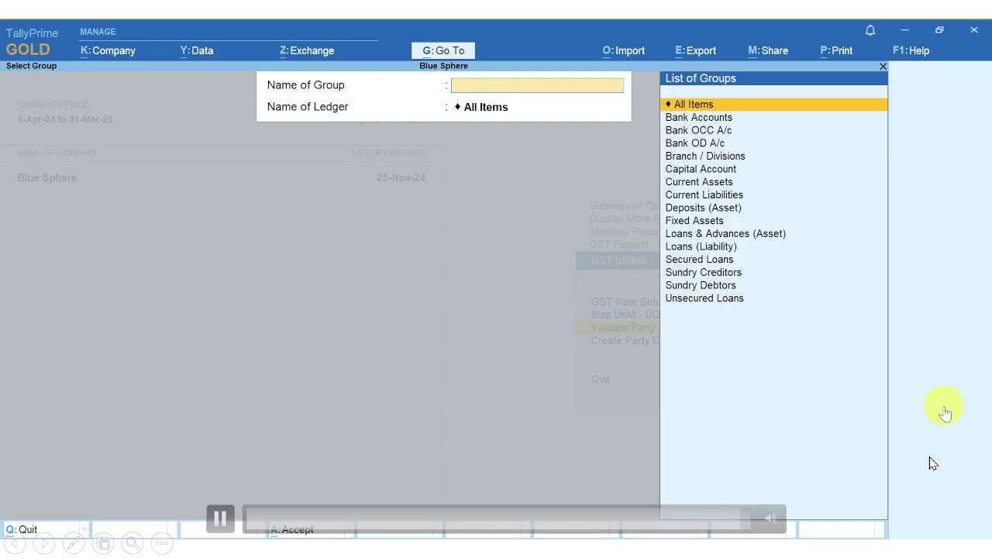
key(Escape)
key(Escape)
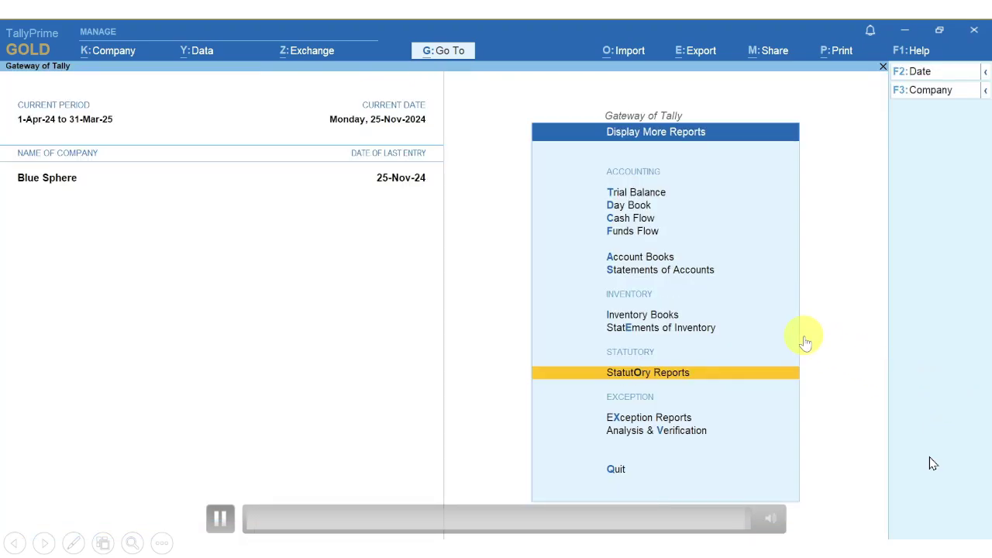
Step: Return to the main Gateway of Tally menu for Blue Sphere
key(Escape)
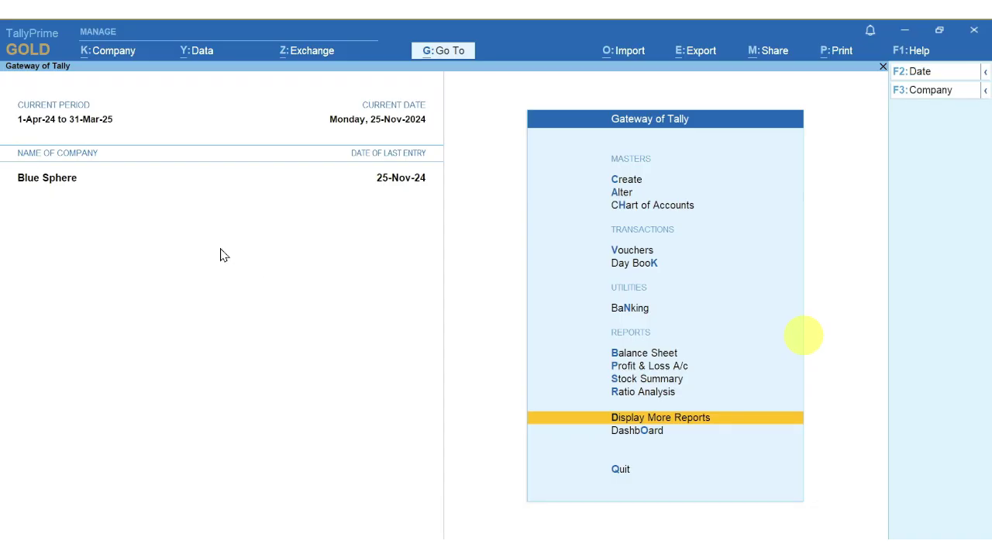